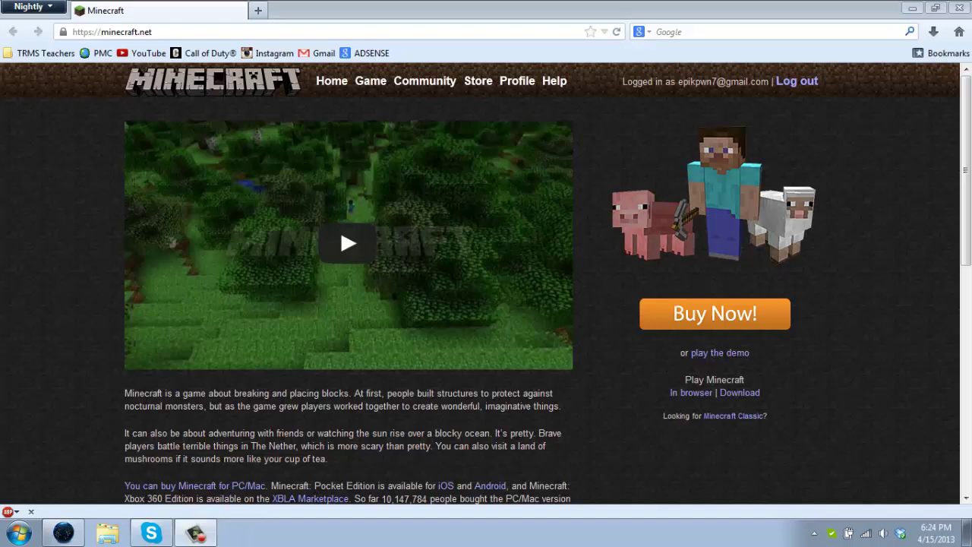
Log out of the current Minecraft.net account from the header
click(815, 84)
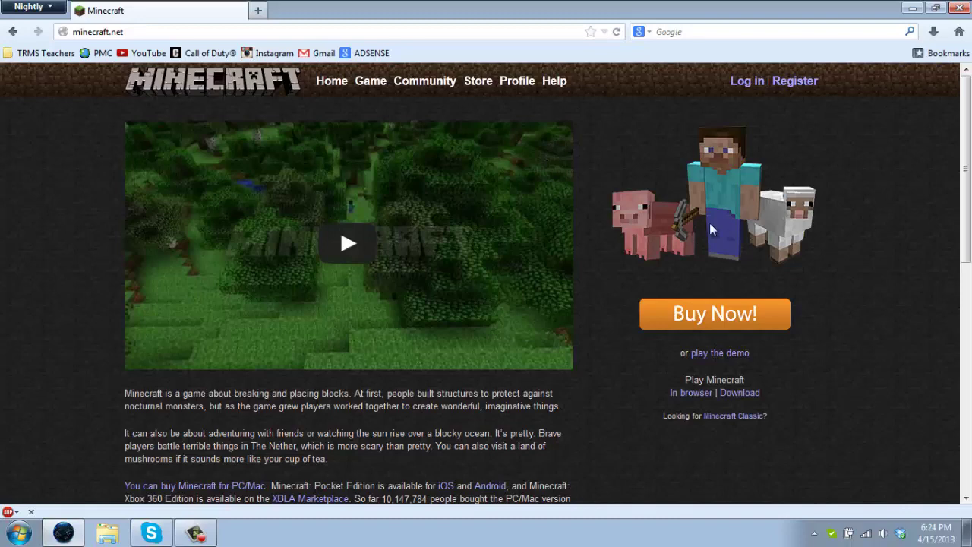
Open the Mojang registration form, enter the e-mail address and opt in to Mojang news
click(816, 84)
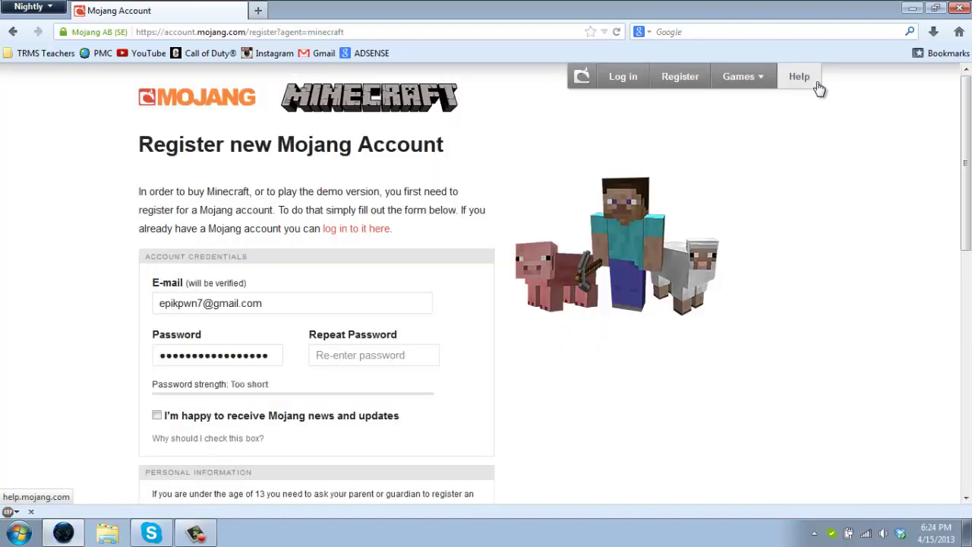
scroll(113, 308, down, 4)
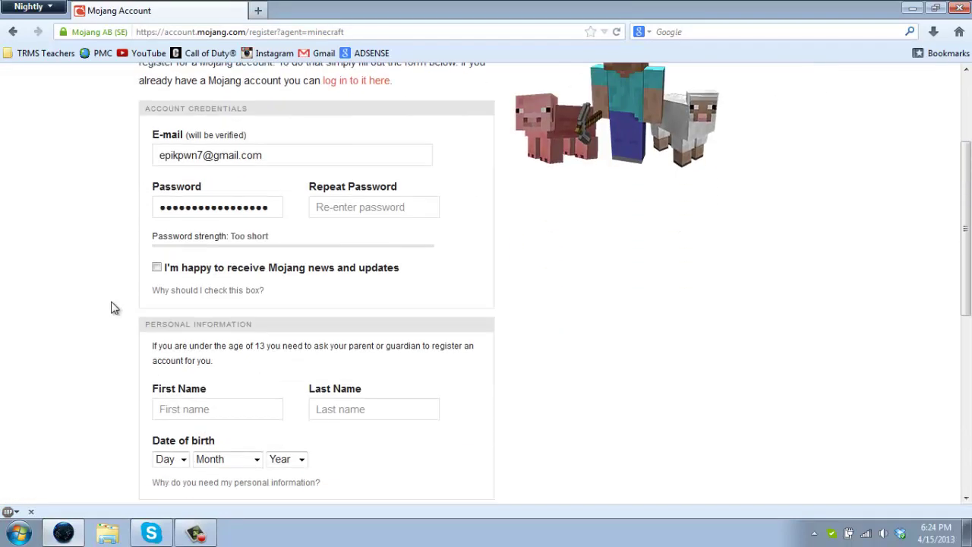
scroll(113, 308, up, 4)
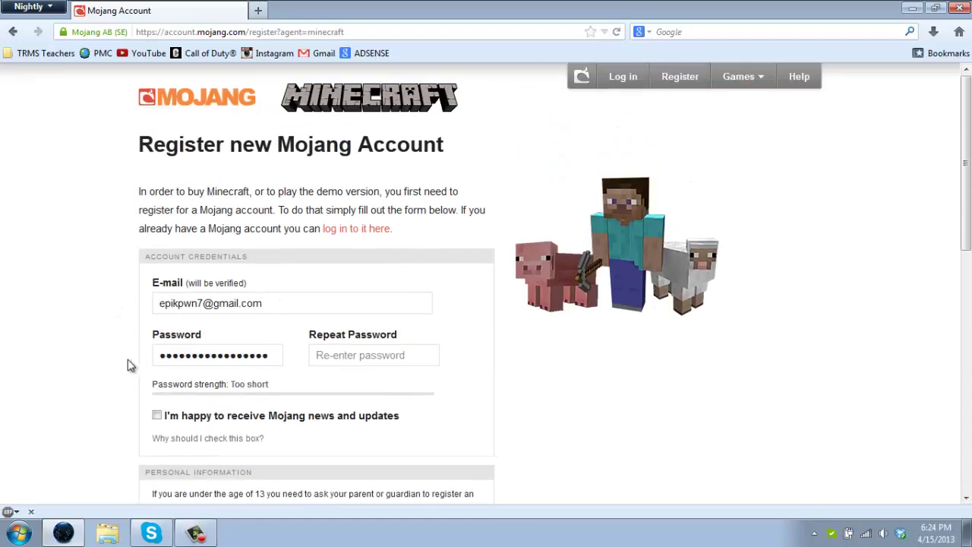
text(e)
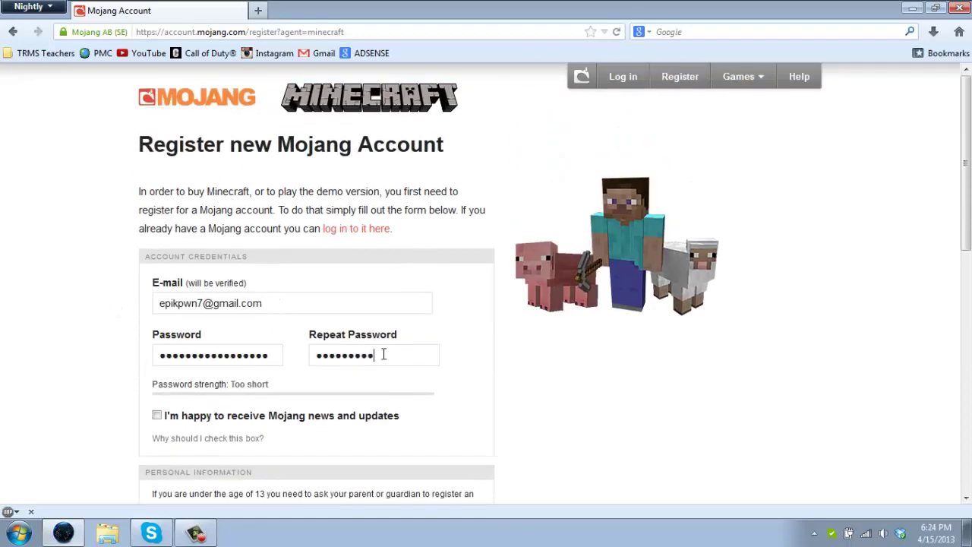
click(156, 416)
Retype the password and its repeat until both match and strength reads Strong
drag(266, 357, 87, 369)
text(***)
click(86, 370)
scroll(86, 370, down, 4)
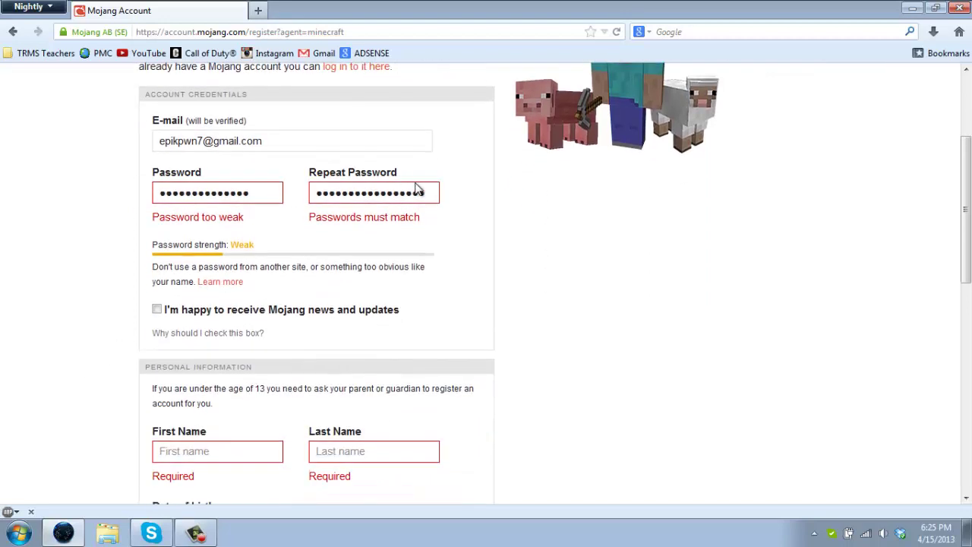
drag(430, 191, 264, 192)
text(************)
drag(278, 183, 33, 174)
text(*******)
Enter the first and last name on the registration form
scroll(147, 317, down, 4)
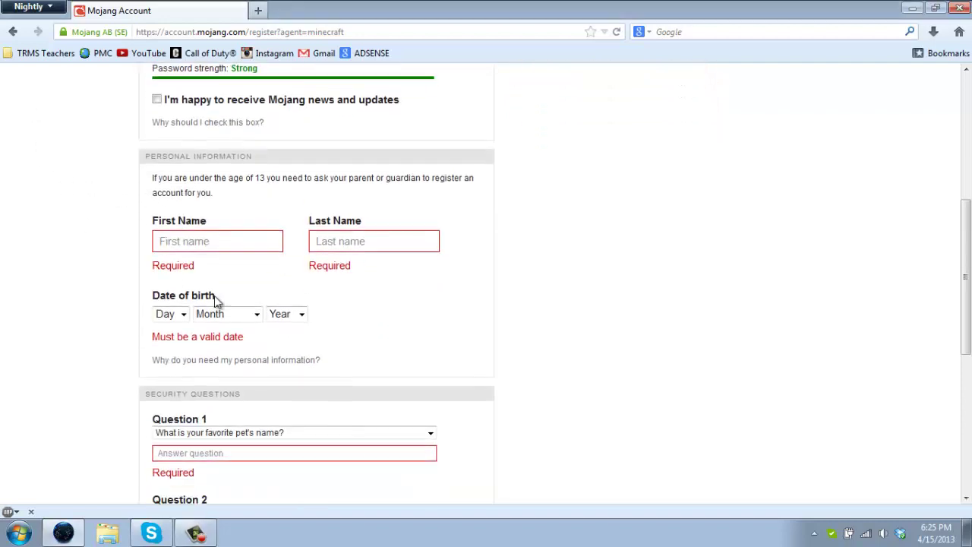
click(185, 232)
text(jake)
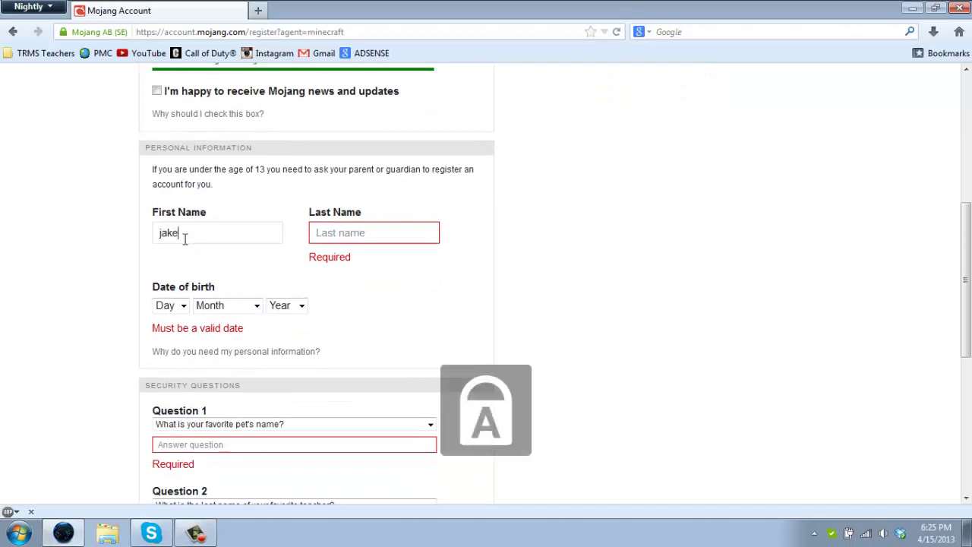
key(Tab)
text(THE AMAZIN)
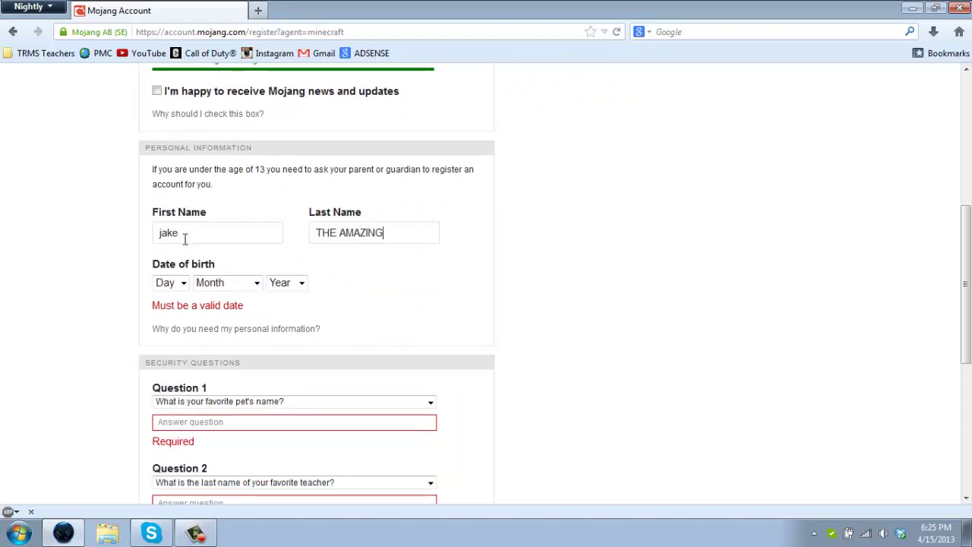
text(G)
Set the birth date to 2 February 2000, correcting the year from 1998
click(183, 282)
click(160, 324)
click(216, 282)
click(216, 326)
click(282, 283)
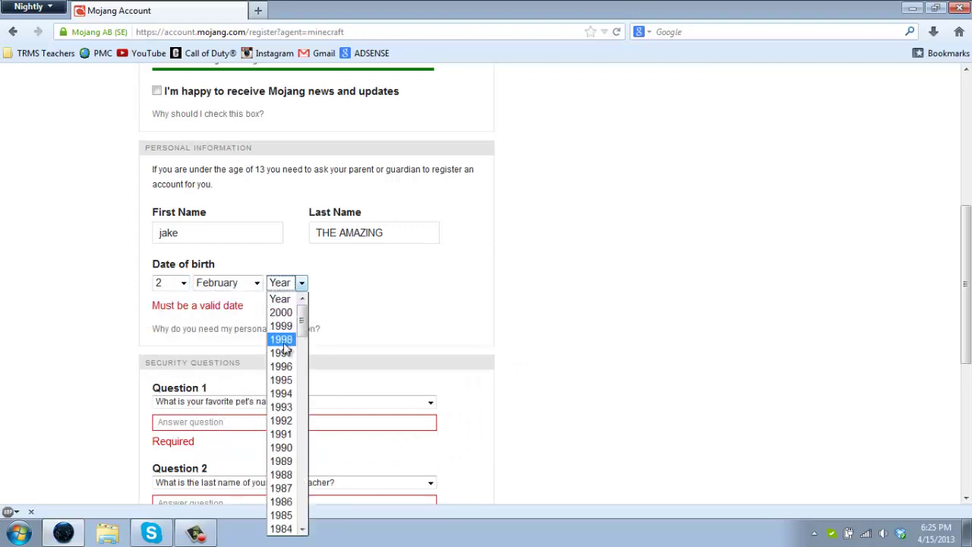
click(281, 339)
click(298, 282)
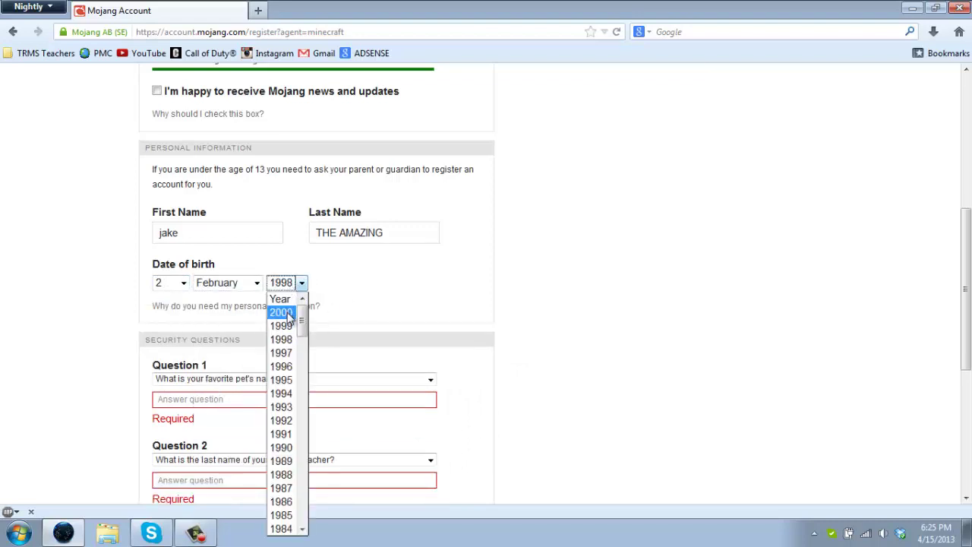
click(281, 312)
Answer the three security questions, accept the Terms and Conditions and submit the registration
scroll(311, 312, down, 2)
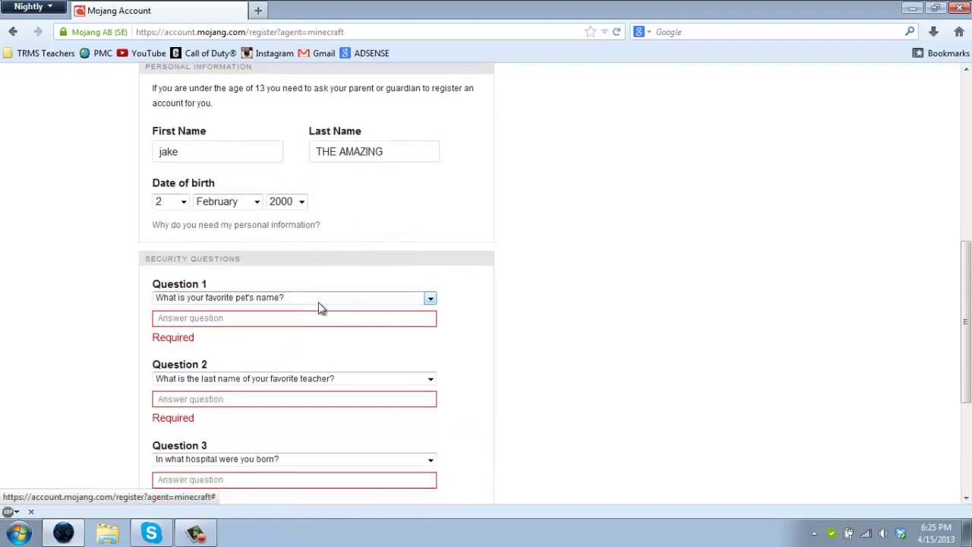
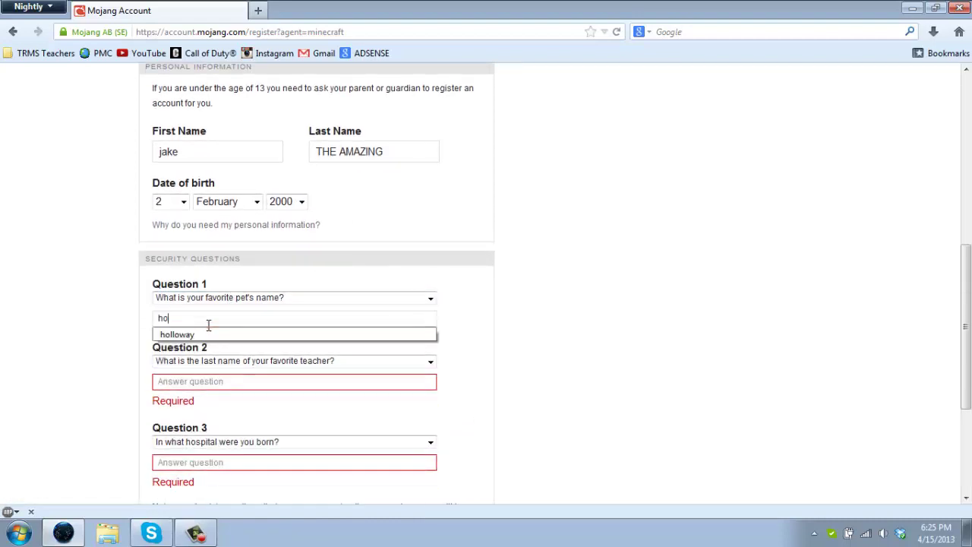
key(BackSpace)
key(BackSpace)
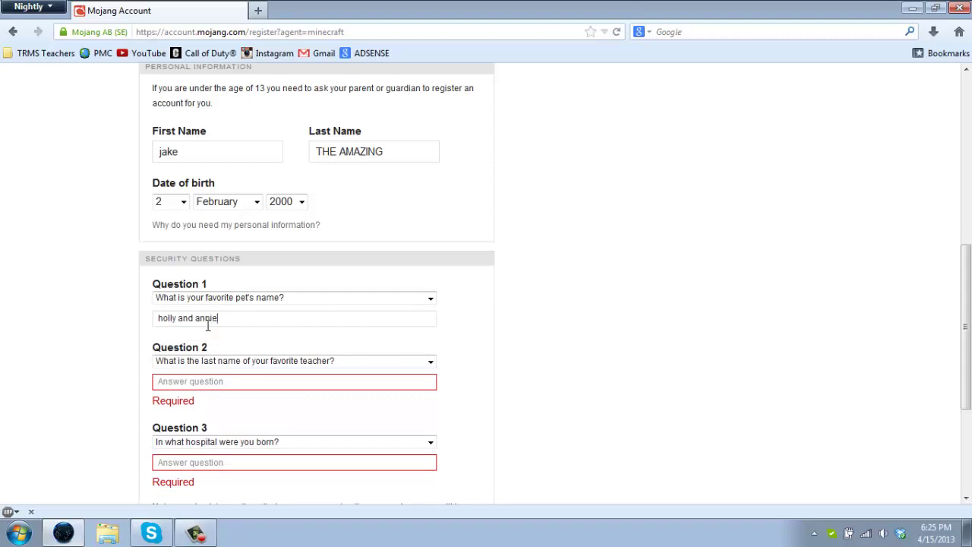
click(187, 380)
scroll(121, 364, down, 4)
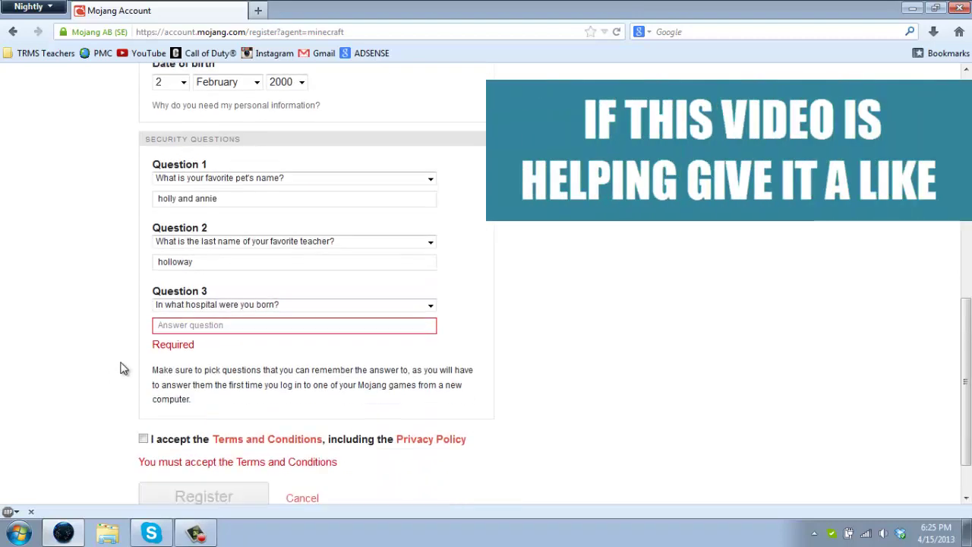
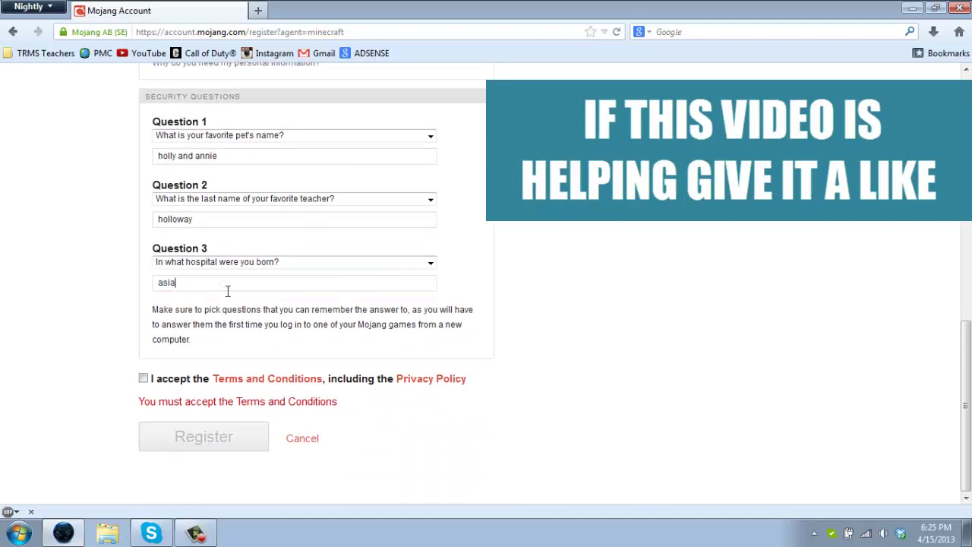
click(143, 378)
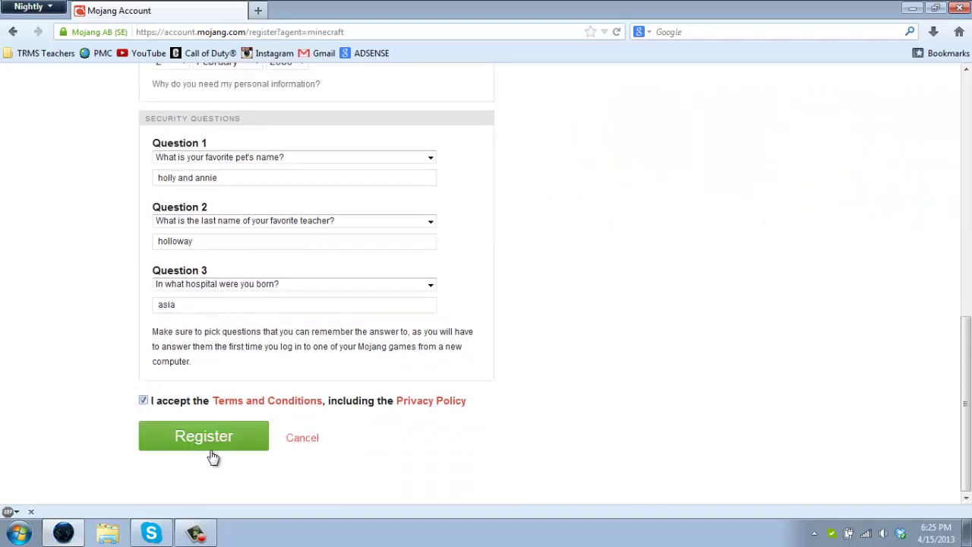
click(205, 437)
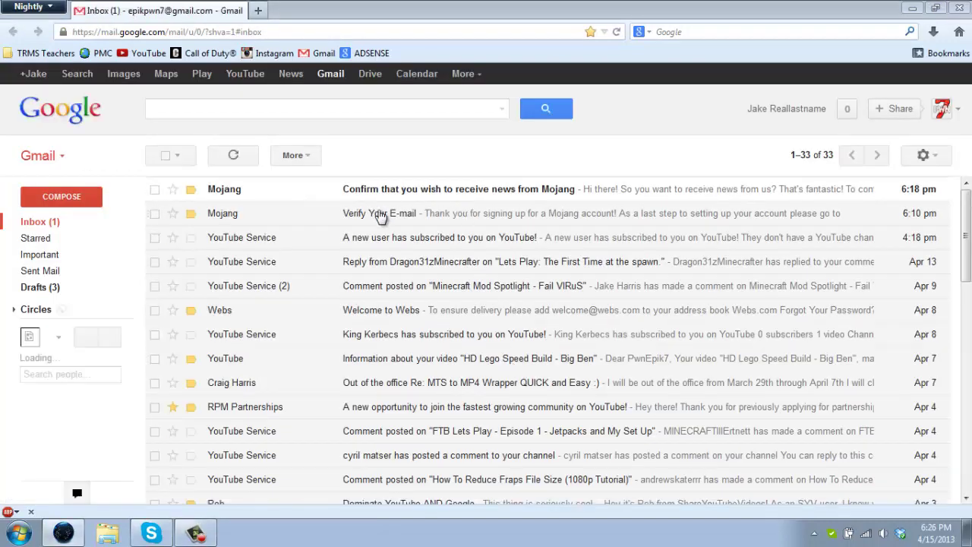
Open Mojang's 'Verify Your E-mail' message in Gmail and follow its verification link
click(380, 213)
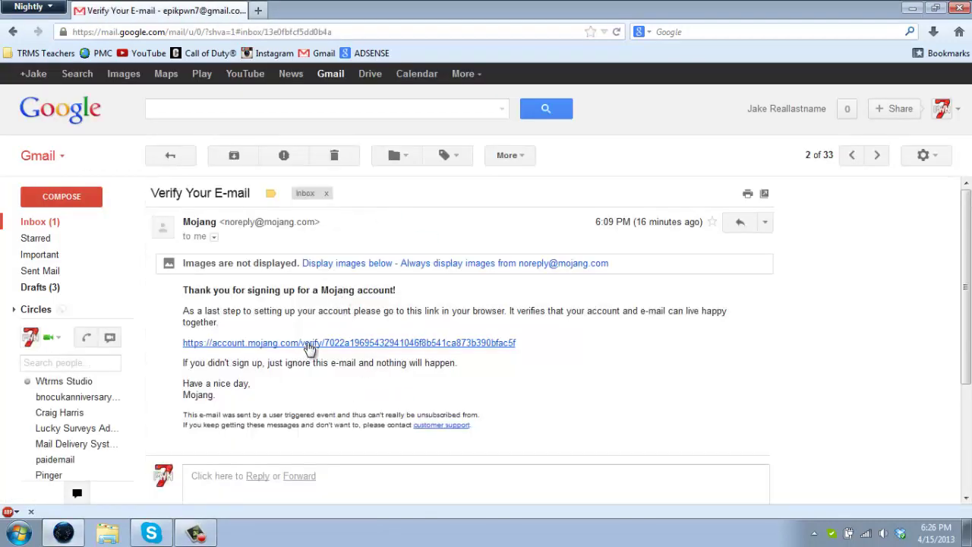
click(310, 347)
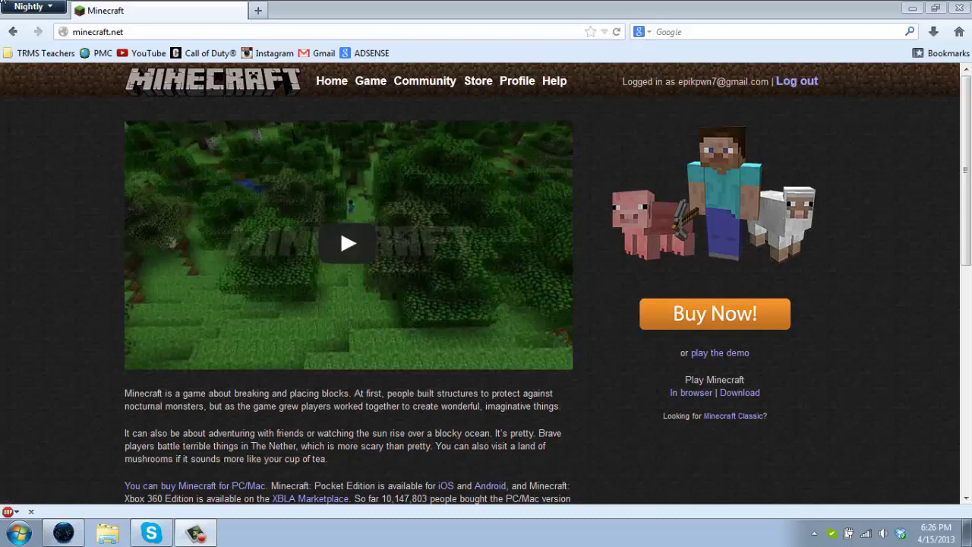
Open the Minecraft.net Store and browse the Merch grid and the $26.95 game options
click(716, 319)
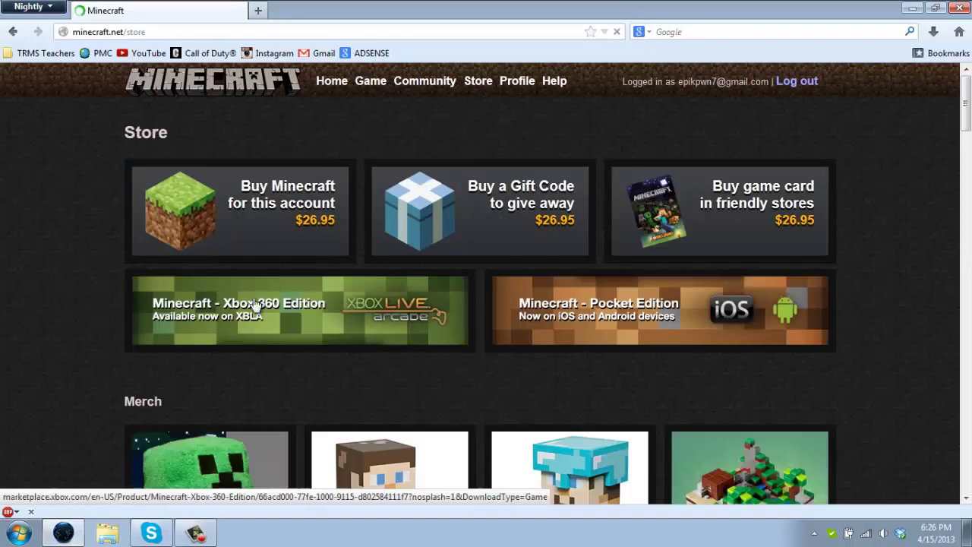
scroll(91, 323, down, 6)
scroll(85, 302, down, 2)
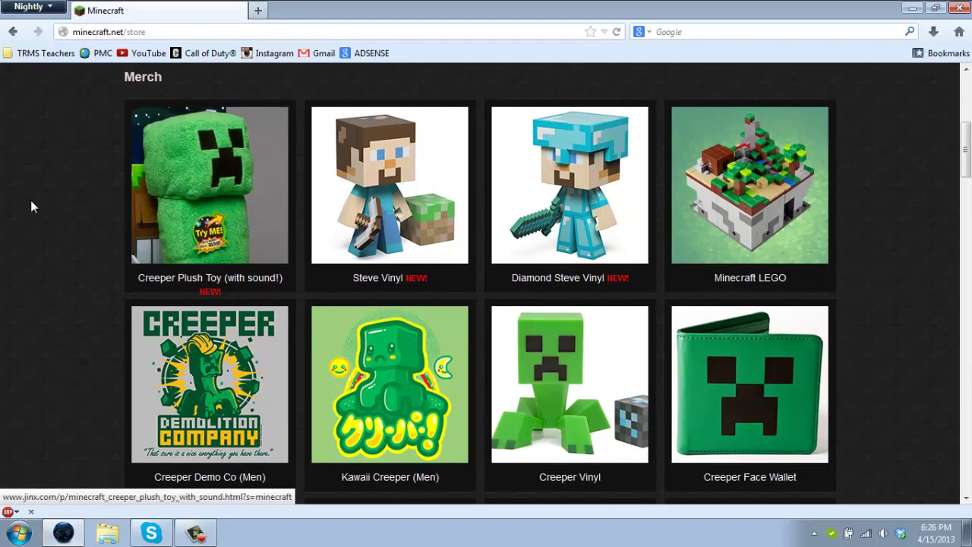
scroll(529, 236, up, 7)
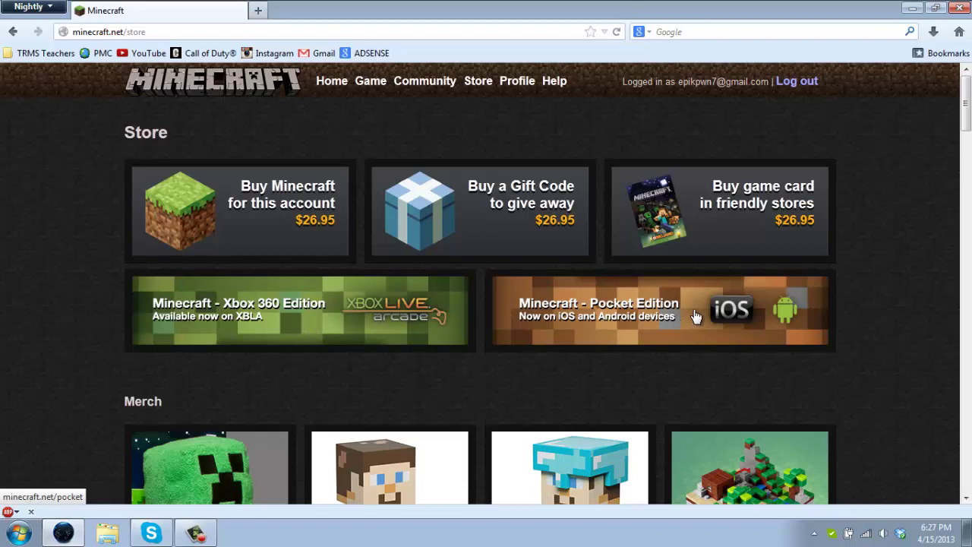
Start buying Minecraft for this account at $26.95 and proceed to payment details
click(323, 239)
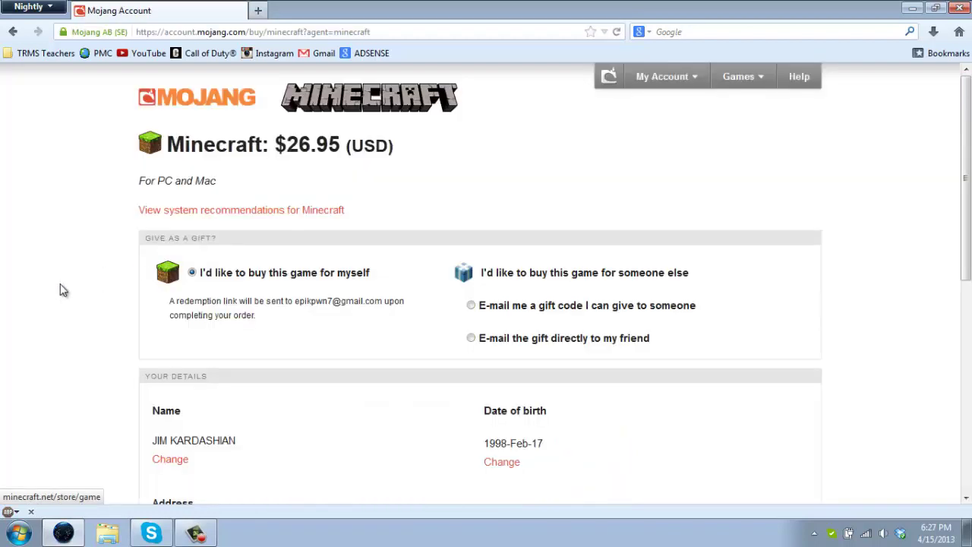
scroll(295, 197, down, 2)
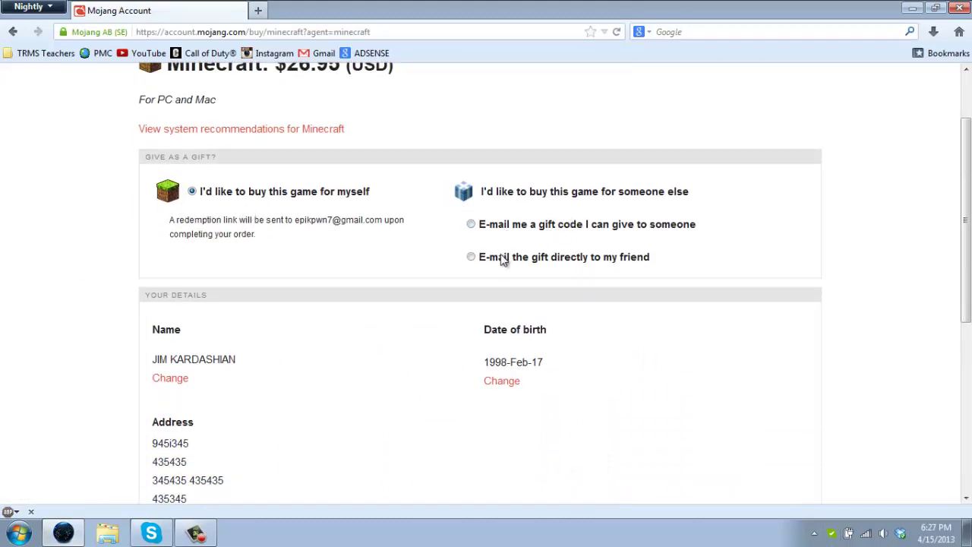
scroll(351, 275, down, 4)
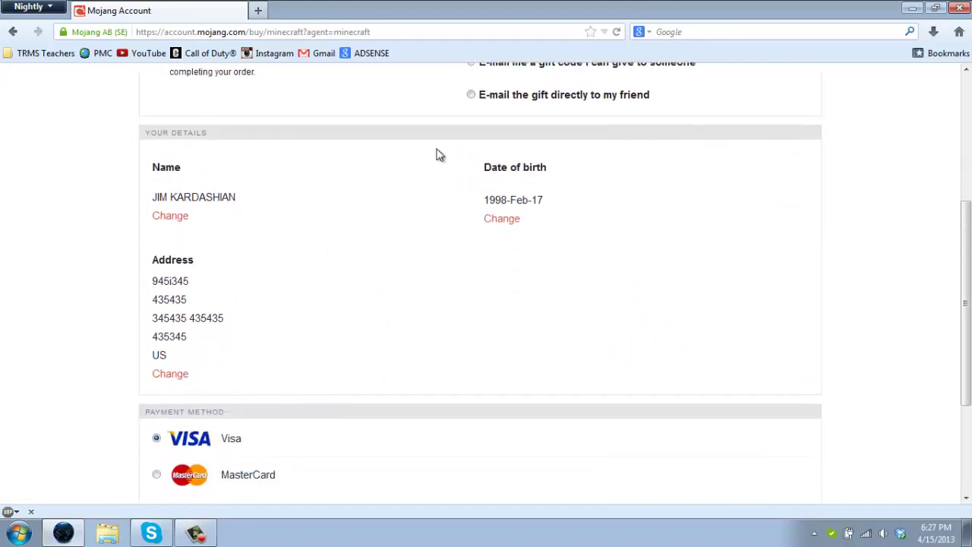
scroll(354, 397, down, 4)
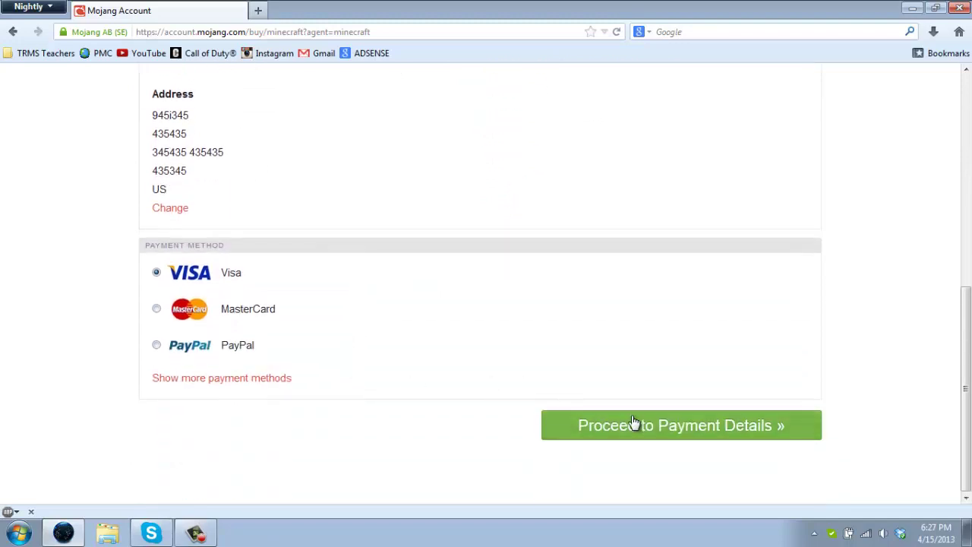
click(634, 422)
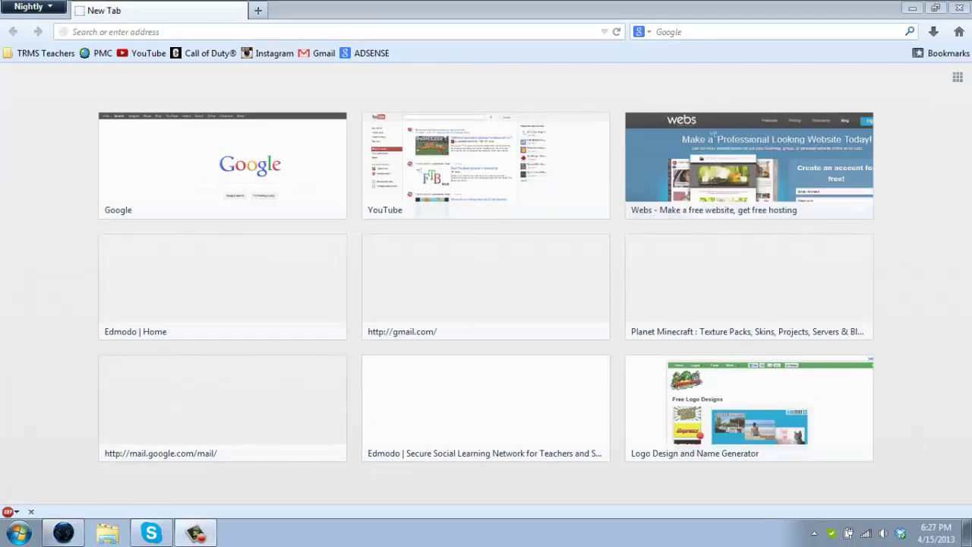
Download and save the Windows launcher Minecraft.exe from the Minecraft download page
click(962, 7)
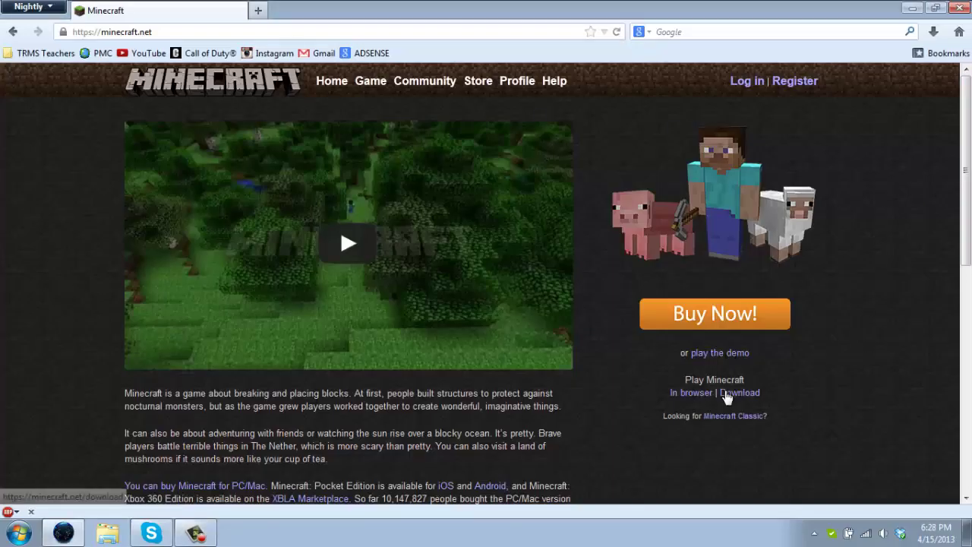
click(726, 392)
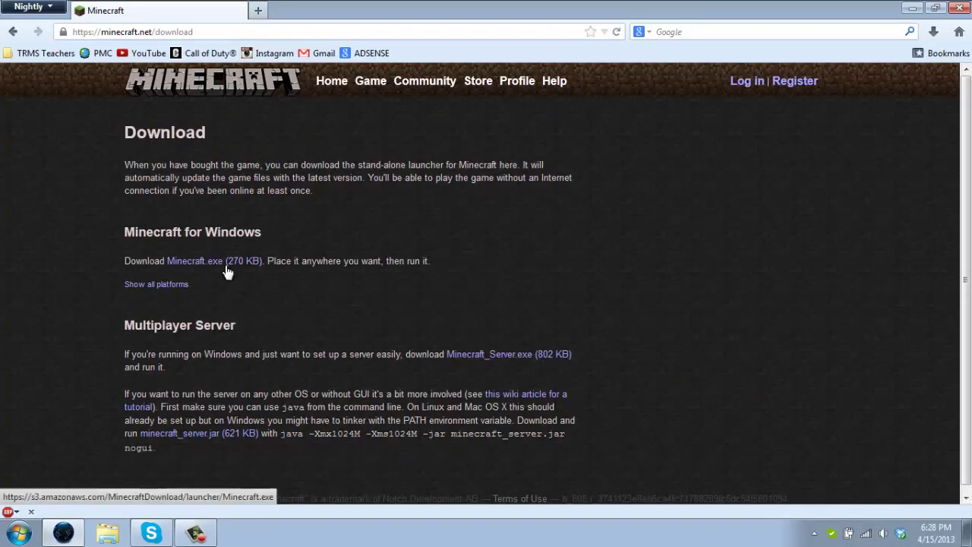
click(228, 261)
click(291, 196)
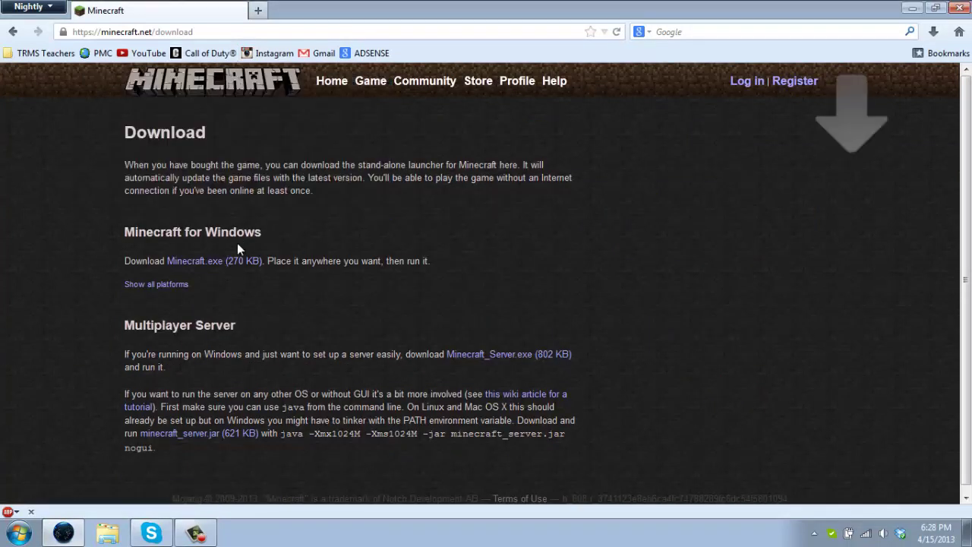
click(159, 280)
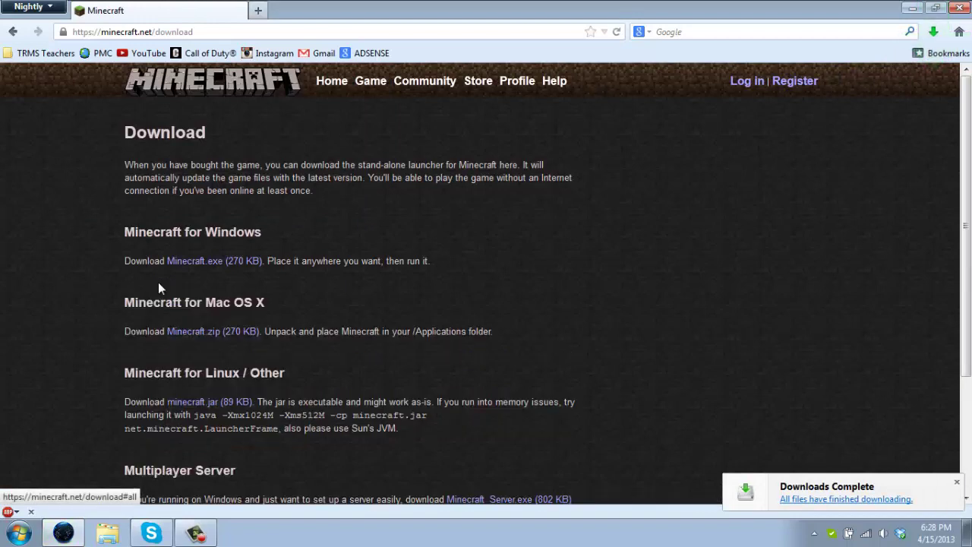
scroll(192, 186, down, 3)
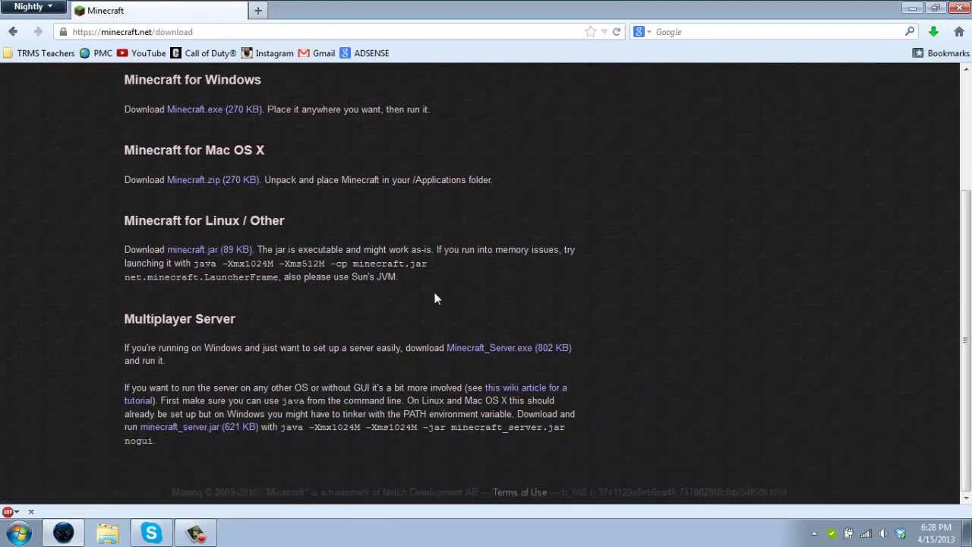
scroll(84, 328, up, 3)
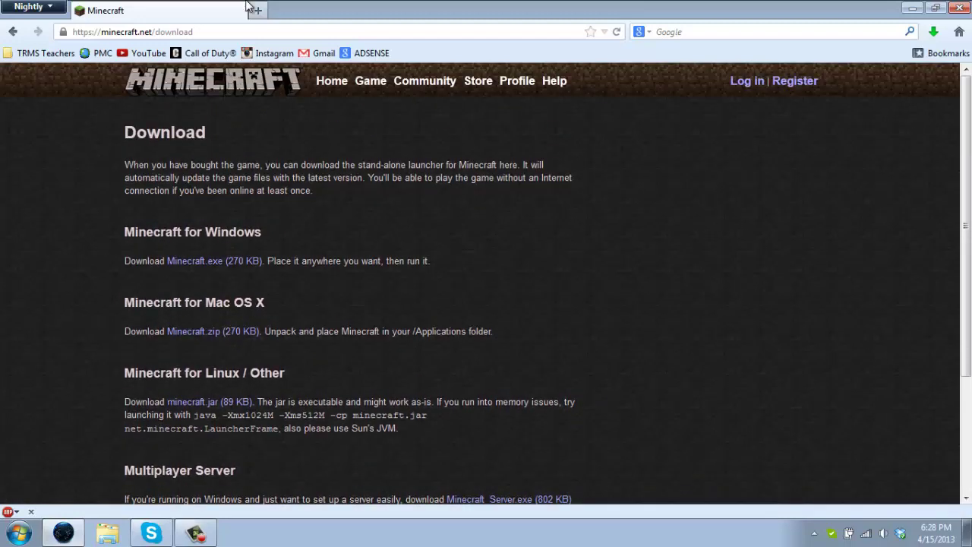
Run the downloaded Minecraft(1) launcher from the Downloads folder, confirming the security warning
click(110, 524)
click(312, 222)
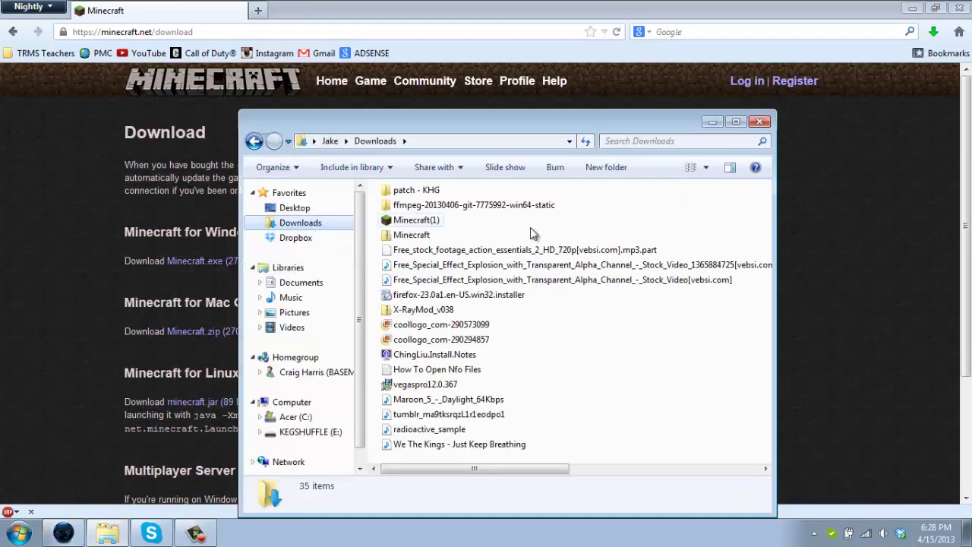
double_click(395, 220)
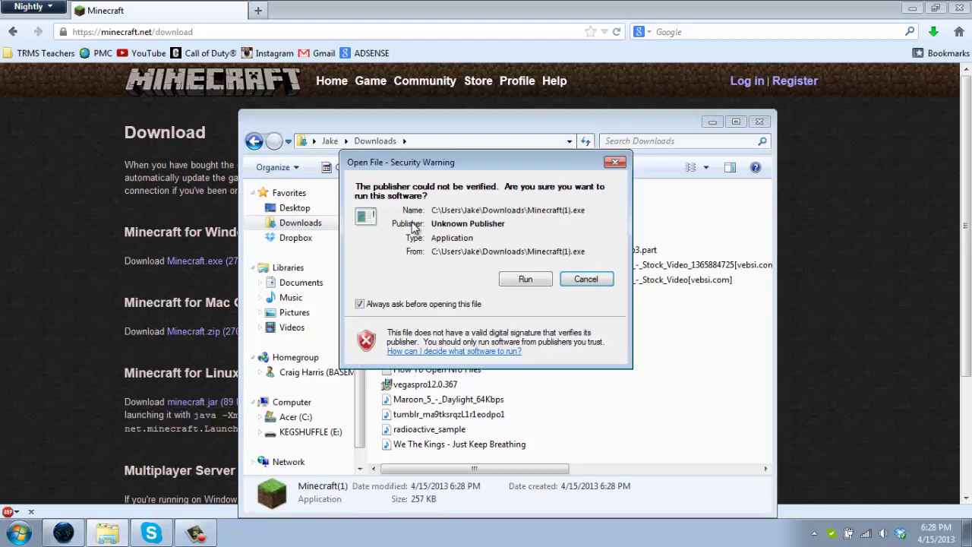
click(539, 278)
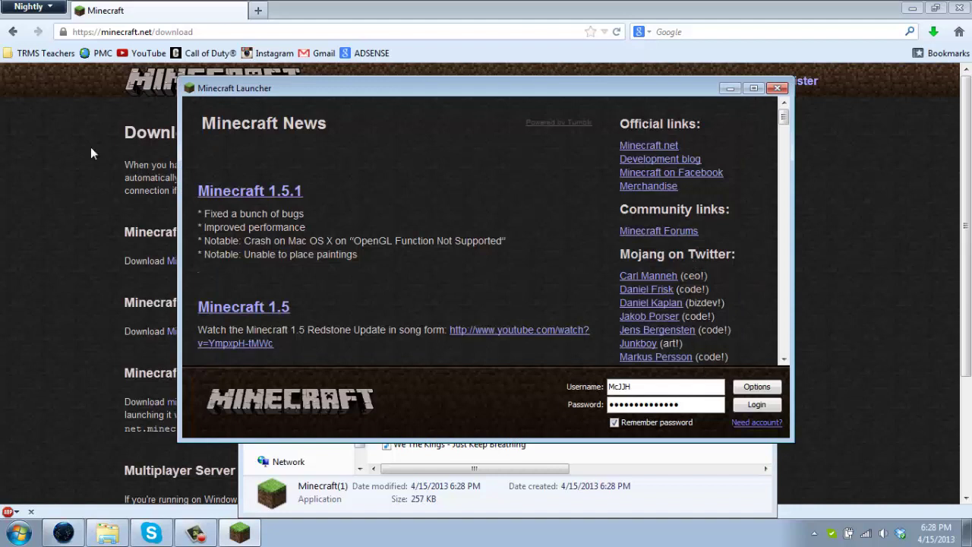
Clear the saved username and password from the Minecraft Launcher login fields
drag(677, 388, 563, 374)
key(BackSpace)
double_click(696, 404)
key(BackSpace)
click(629, 385)
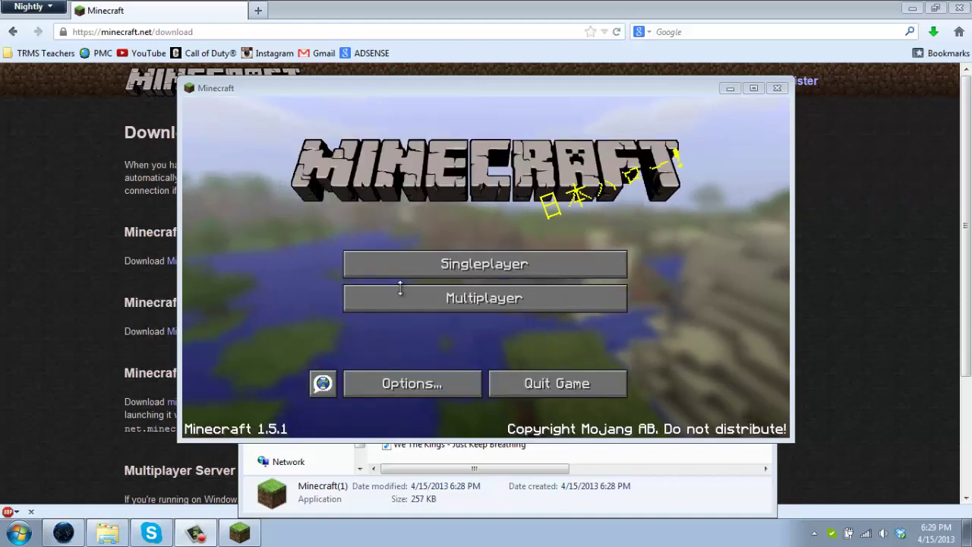
Maximize the game window and look at the Multiplayer and Singleplayer screens
click(753, 88)
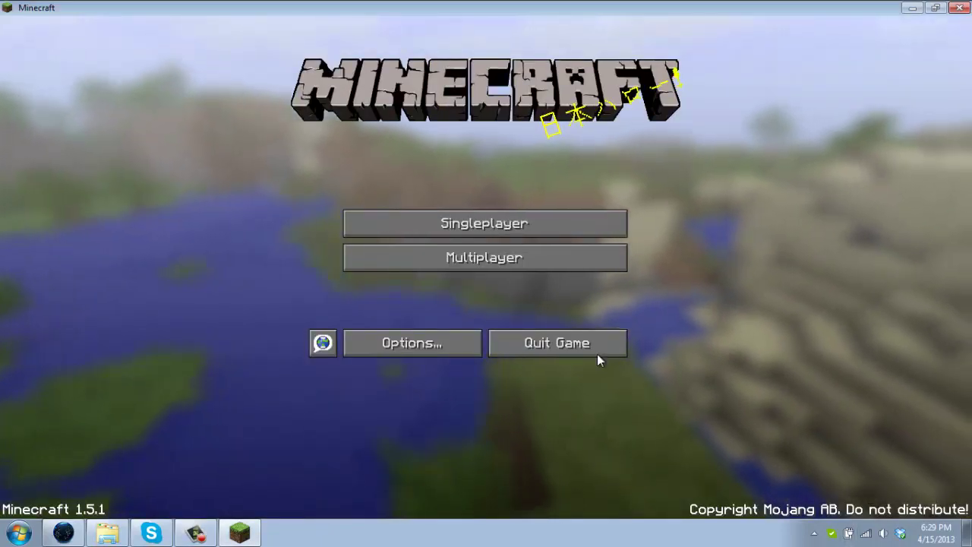
click(566, 257)
click(670, 490)
click(523, 223)
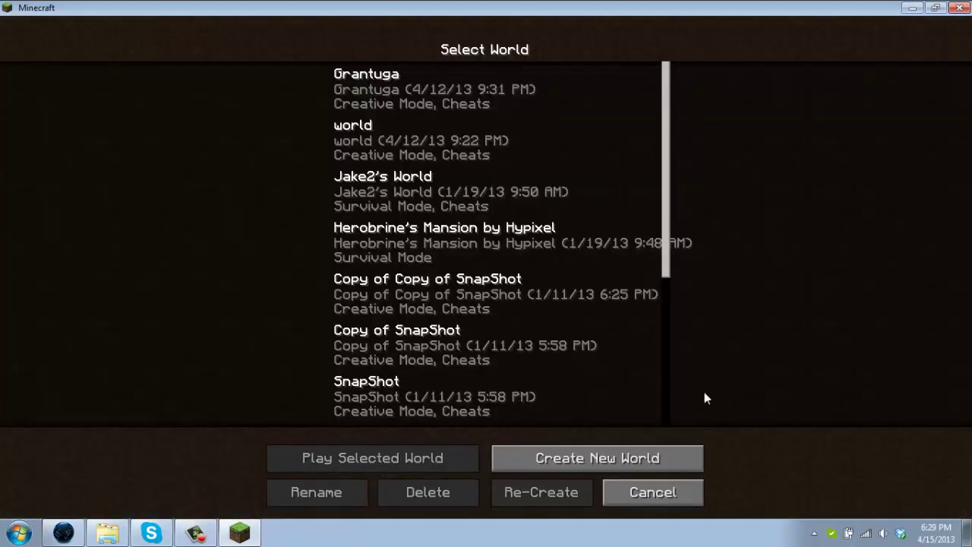
click(658, 496)
Look at Options and Video Settings, then return to the main menu
click(398, 345)
click(427, 250)
click(431, 348)
click(421, 348)
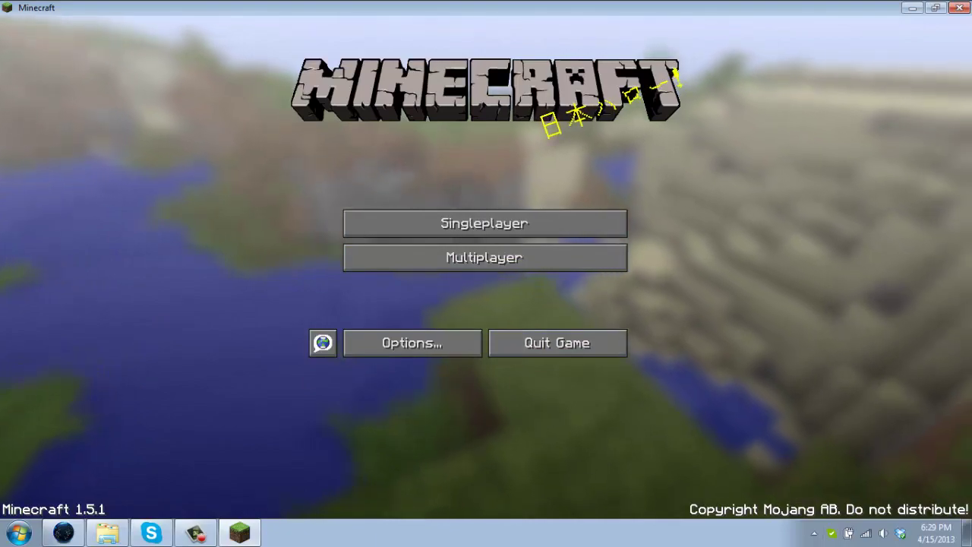
Quit Minecraft, log in to Mojang Account with the autofilled details and open account settings
key(alt+F4)
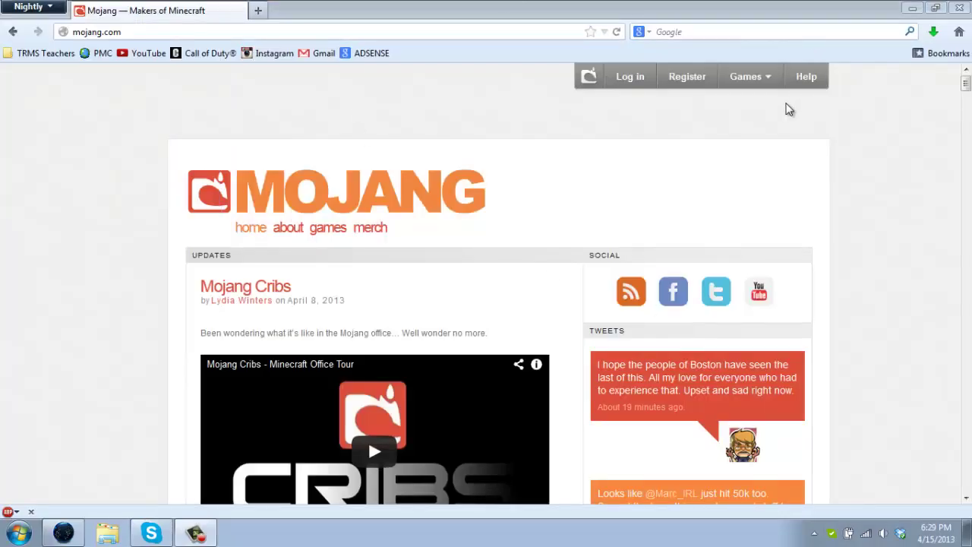
click(618, 76)
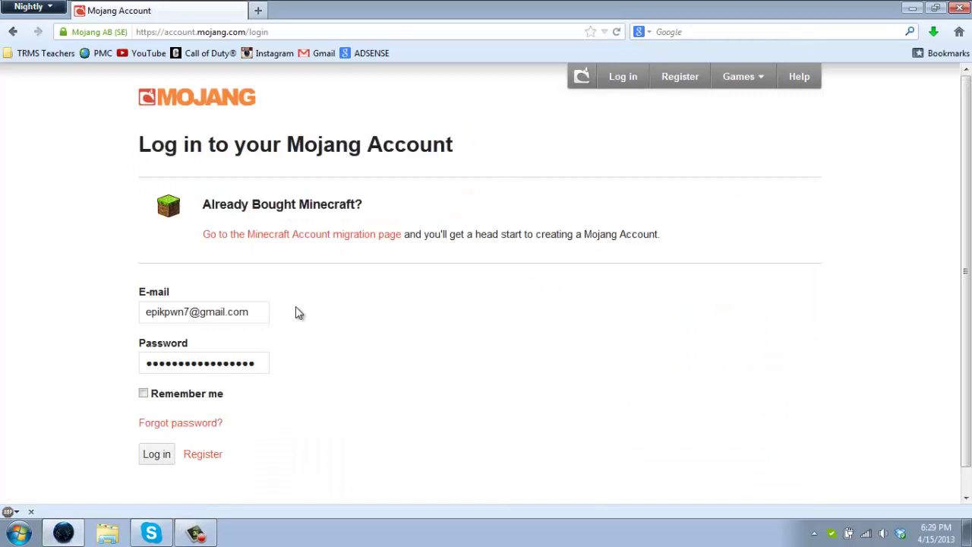
click(148, 456)
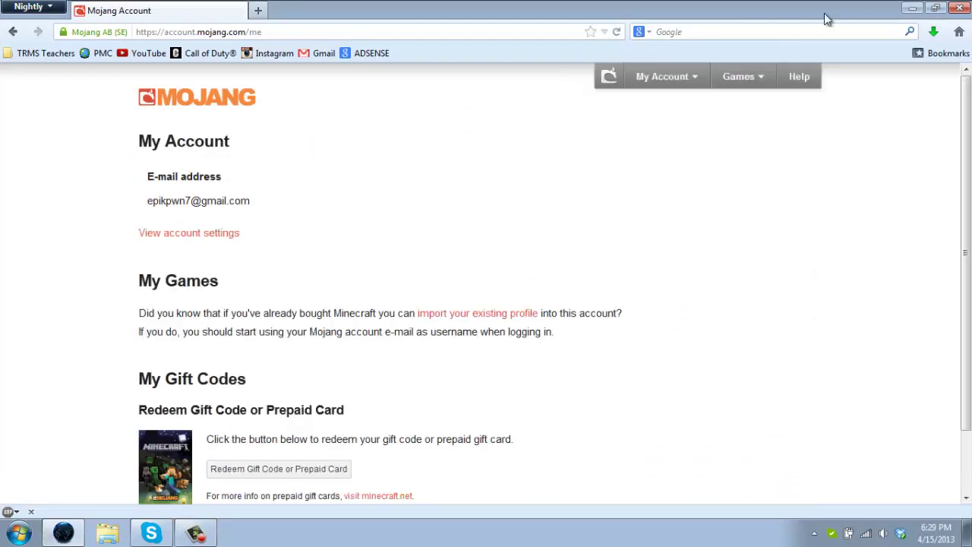
click(195, 242)
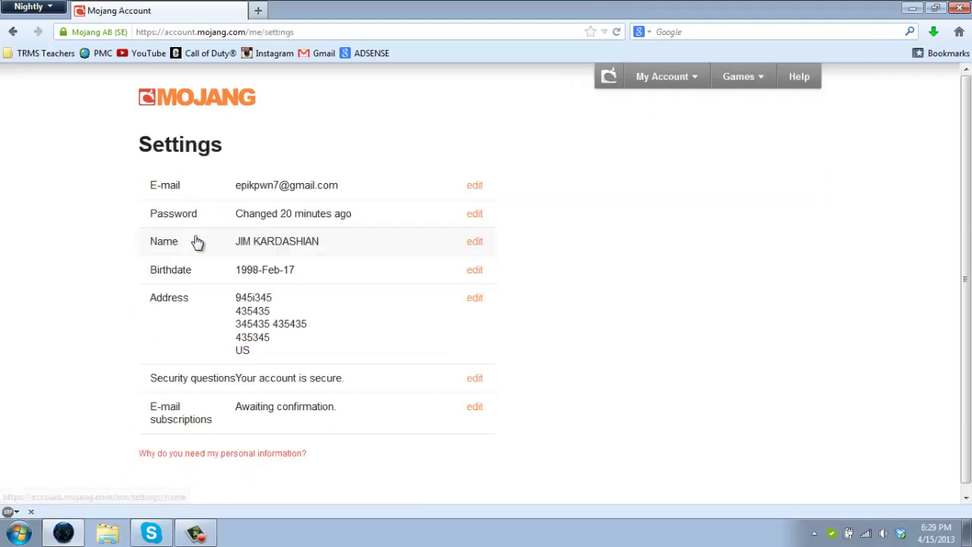
Open the Change Password form and enter the new password and its repeat
click(480, 217)
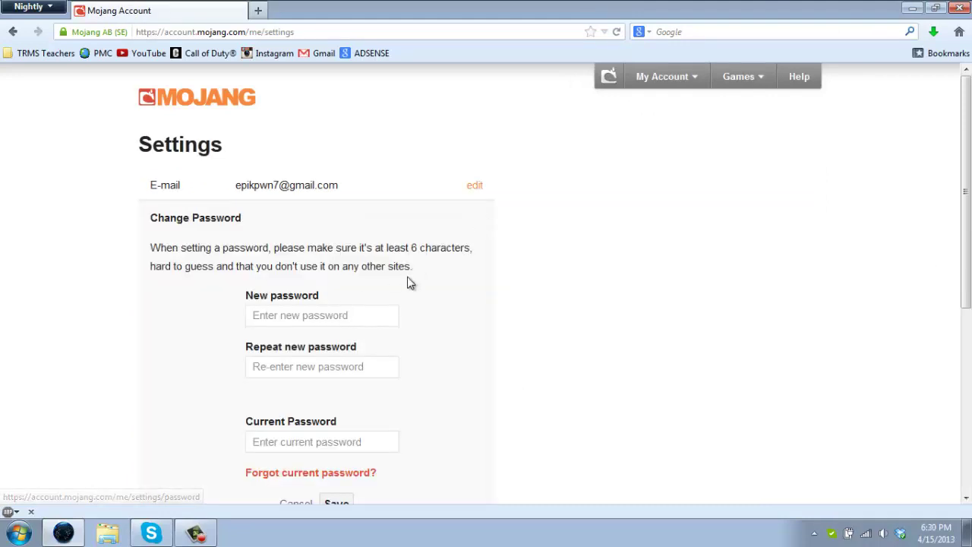
scroll(341, 241, down, 2)
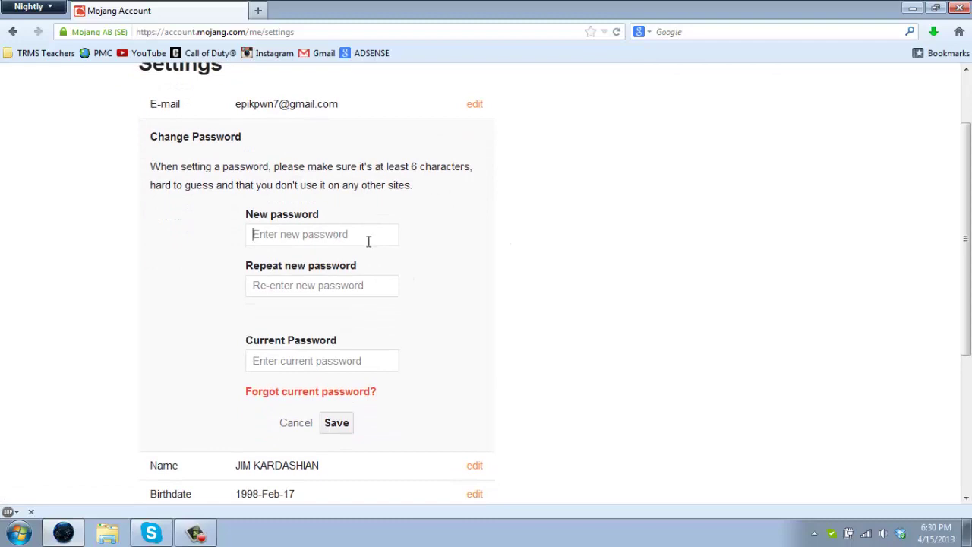
text(•)
click(354, 285)
text(••••••)
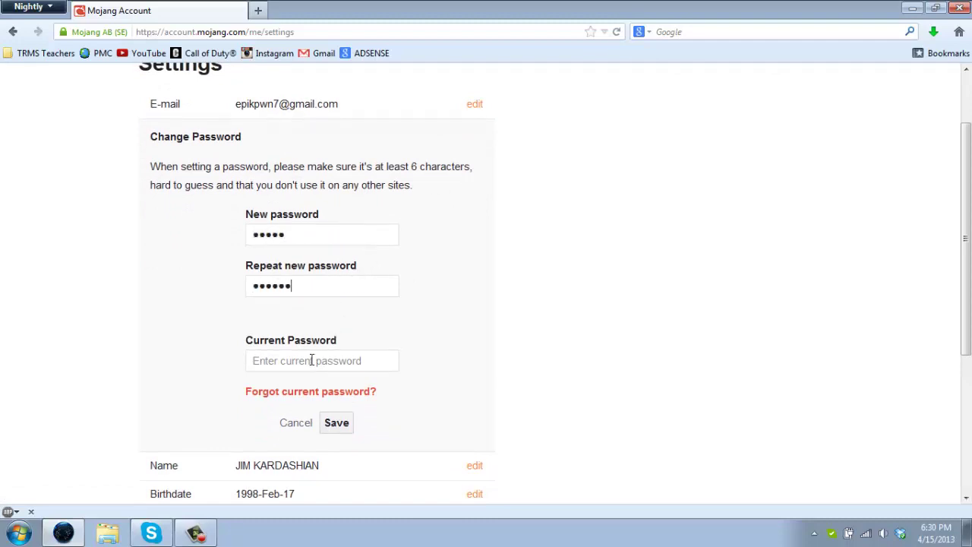
text(•)
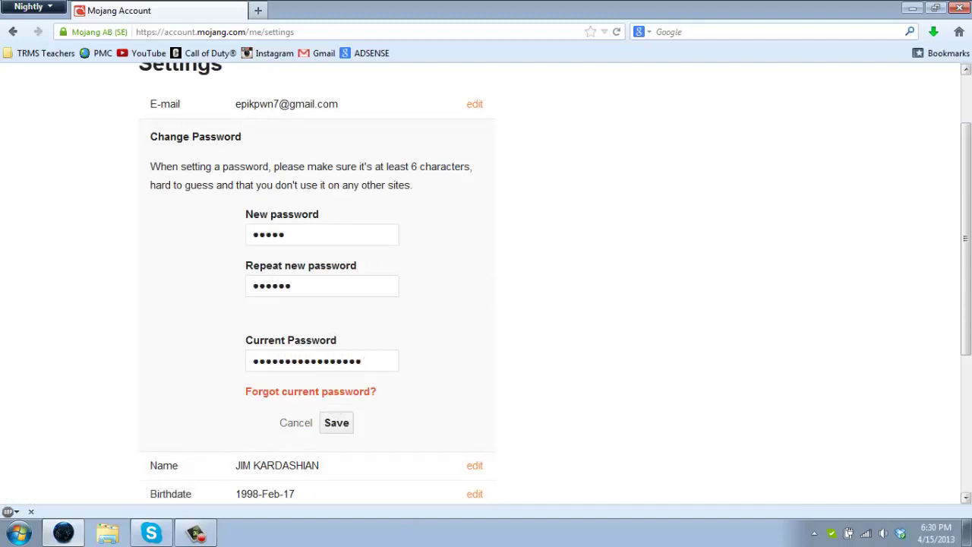
Via Forgot current password?, enter the account e-mail address and request a password reset
click(369, 392)
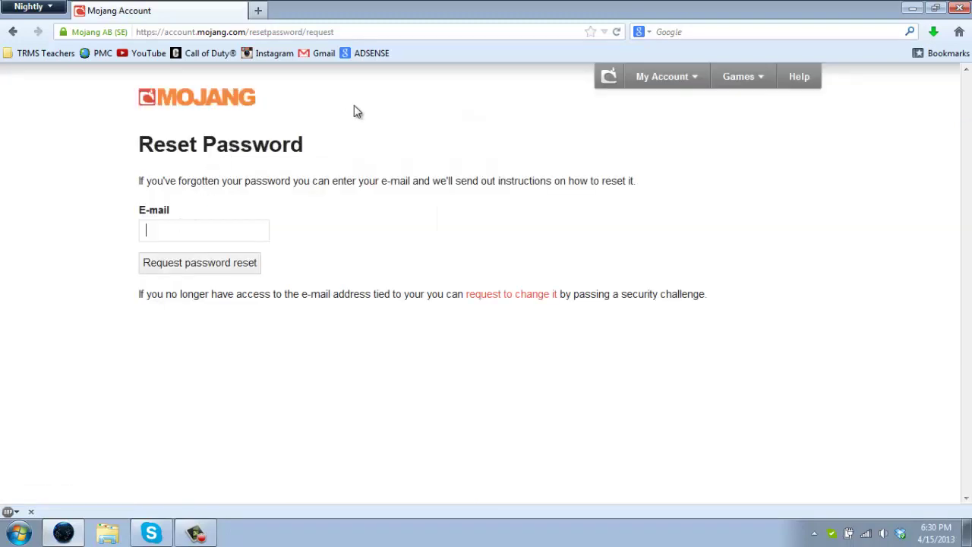
text(epic)
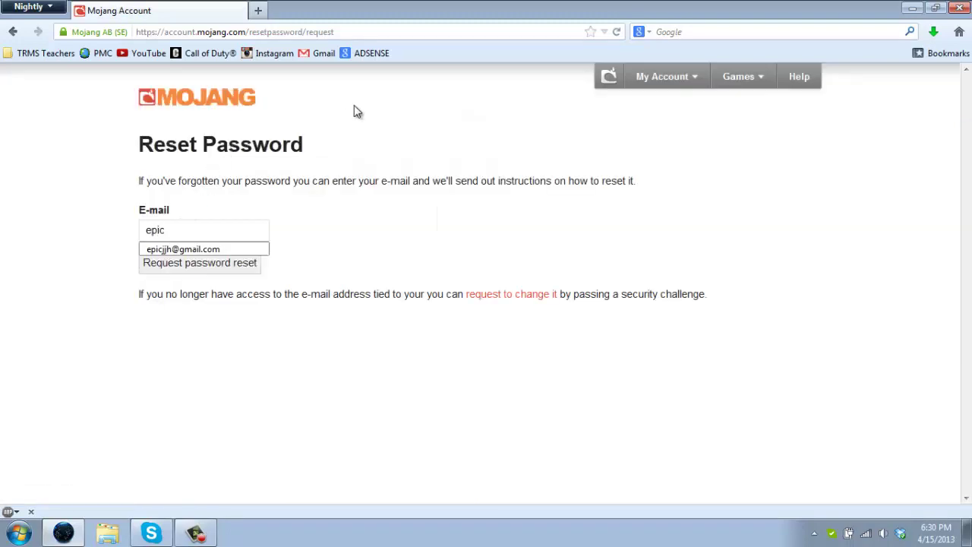
key(BackSpace)
key(BackSpace)
key(BackSpace)
key(BackSpace)
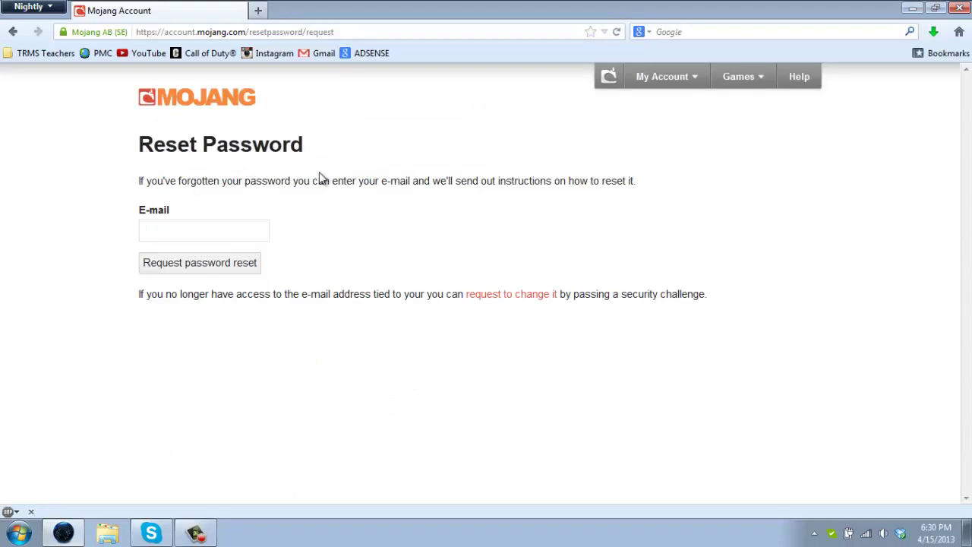
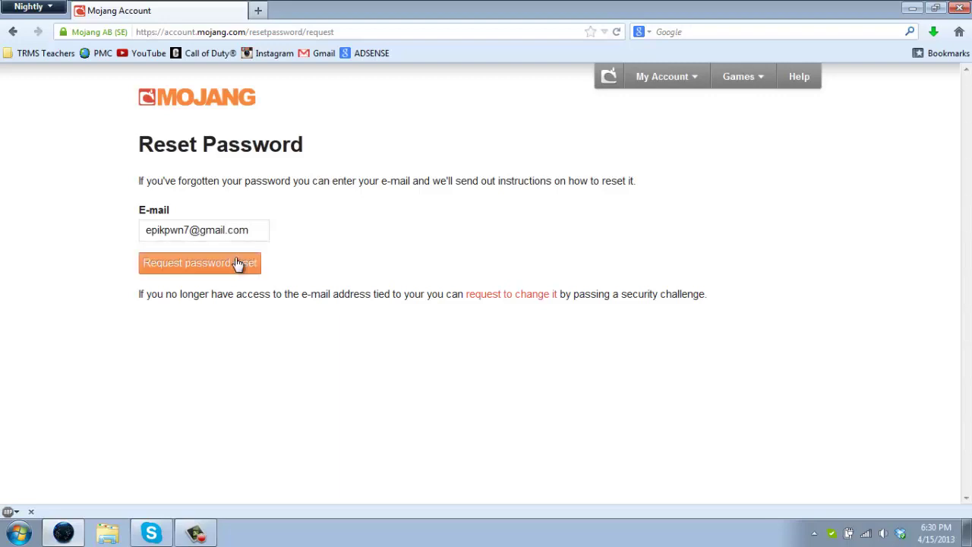
click(236, 262)
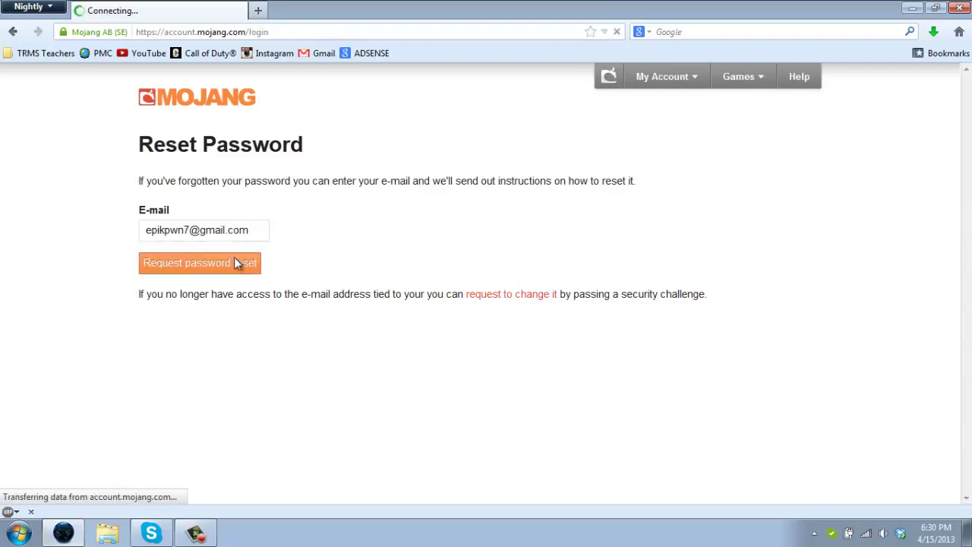
Load Gmail in a new tab and follow the link in Mojang's Reset your password e-mail
click(257, 13)
click(316, 55)
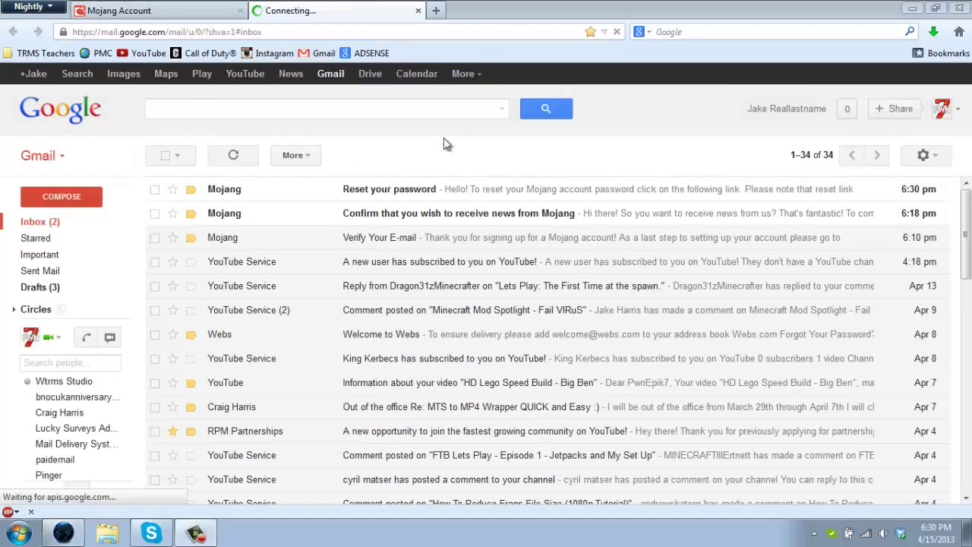
click(368, 193)
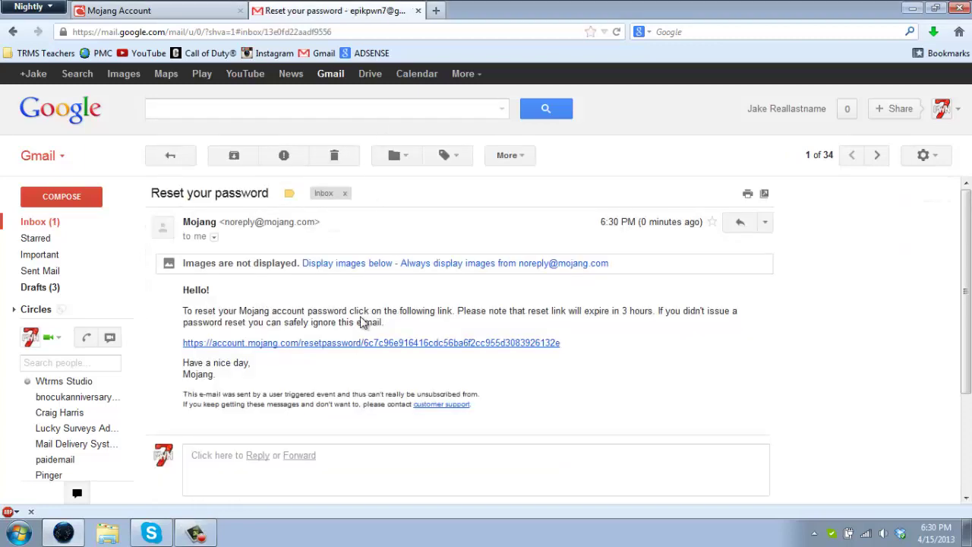
click(327, 345)
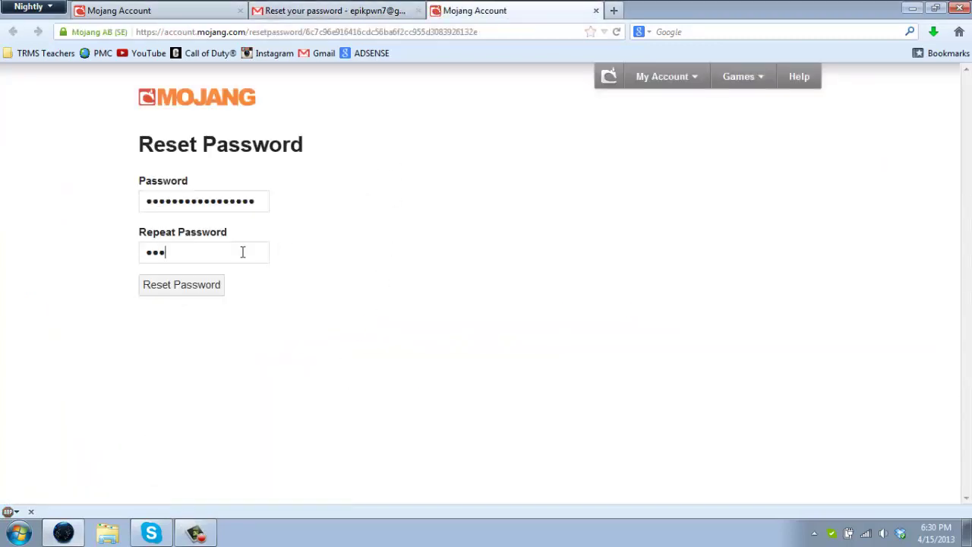
Enter the new password again in the Repeat Password field
text(***)
Close the reset page and Gmail tabs, then check and dismiss the Downloads list
click(595, 10)
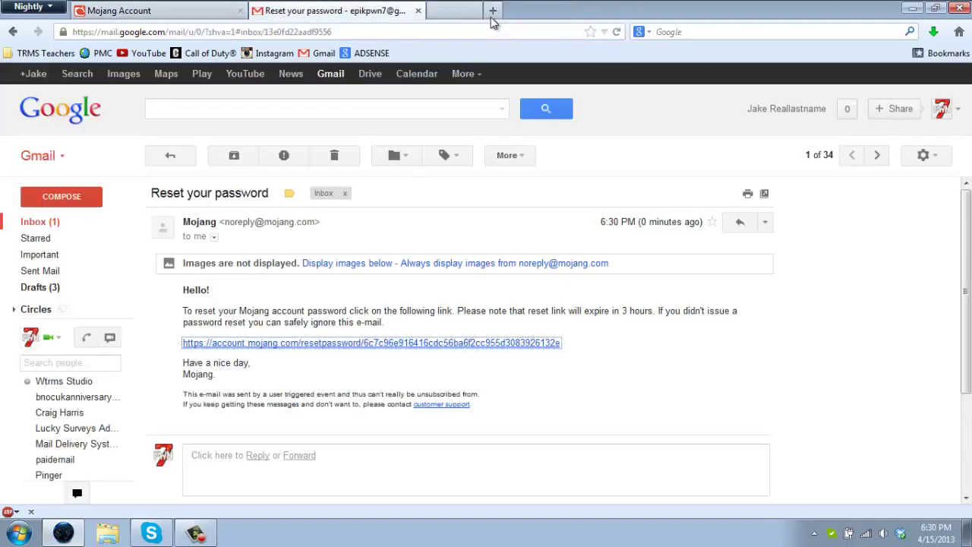
click(418, 10)
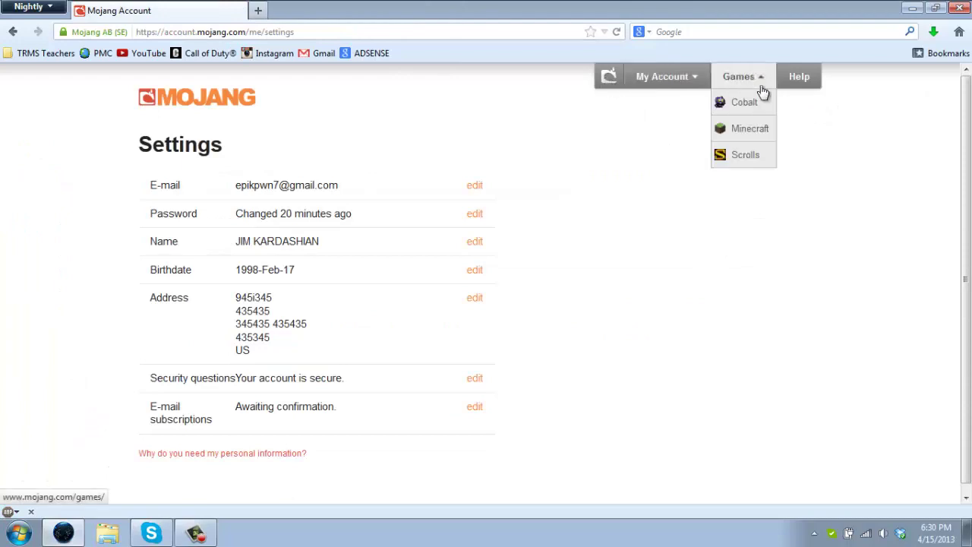
mouse_move(700, 84)
mouse_move(744, 80)
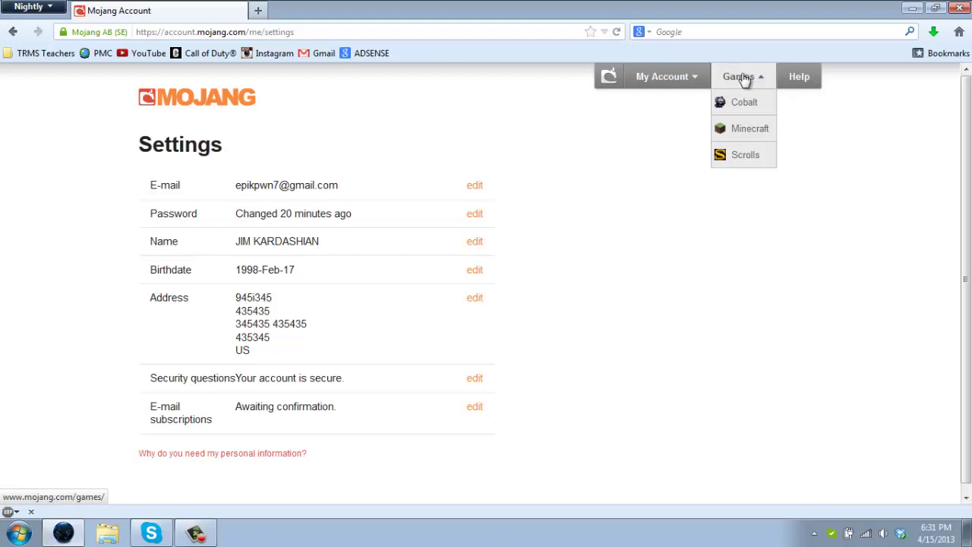
click(933, 32)
click(890, 139)
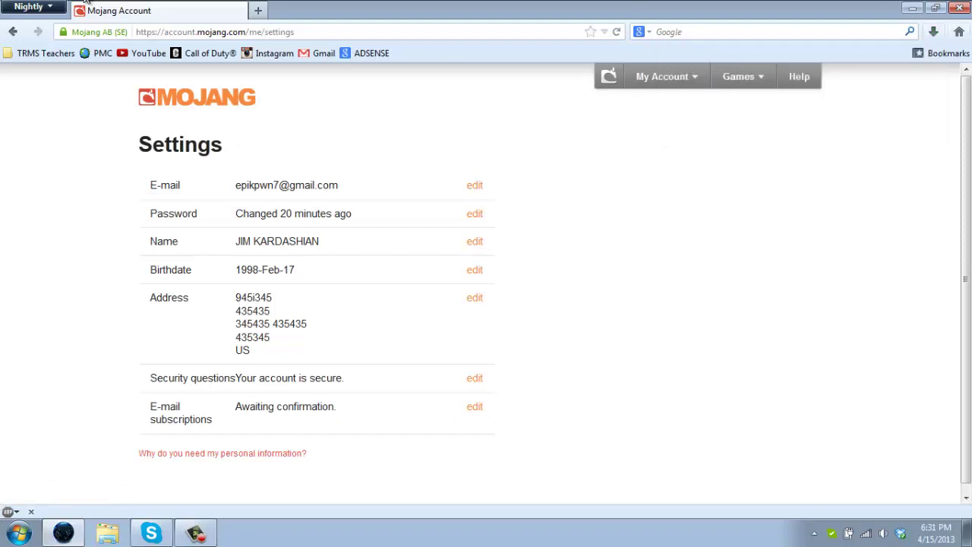